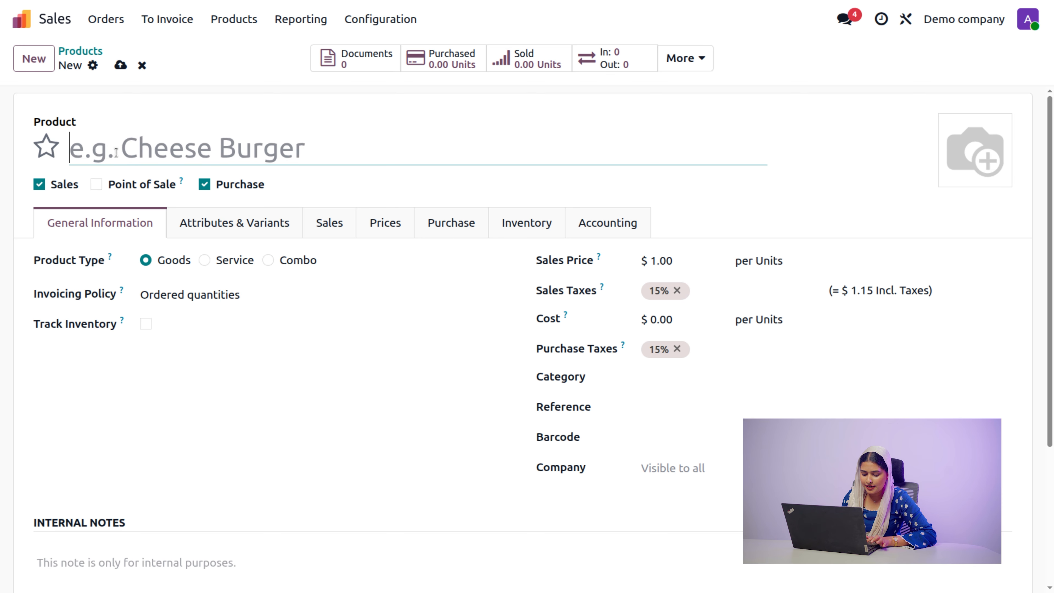
- Name the new product Biscof and mark it as a favorite
{"action": "type", "text": "B"}
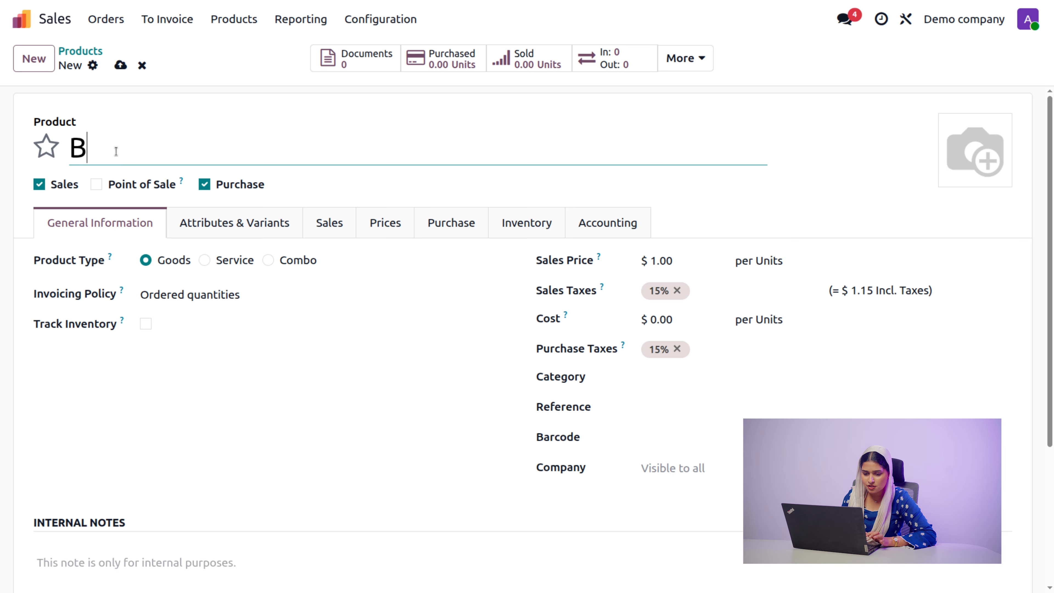
{"action": "type", "text": "iscof"}
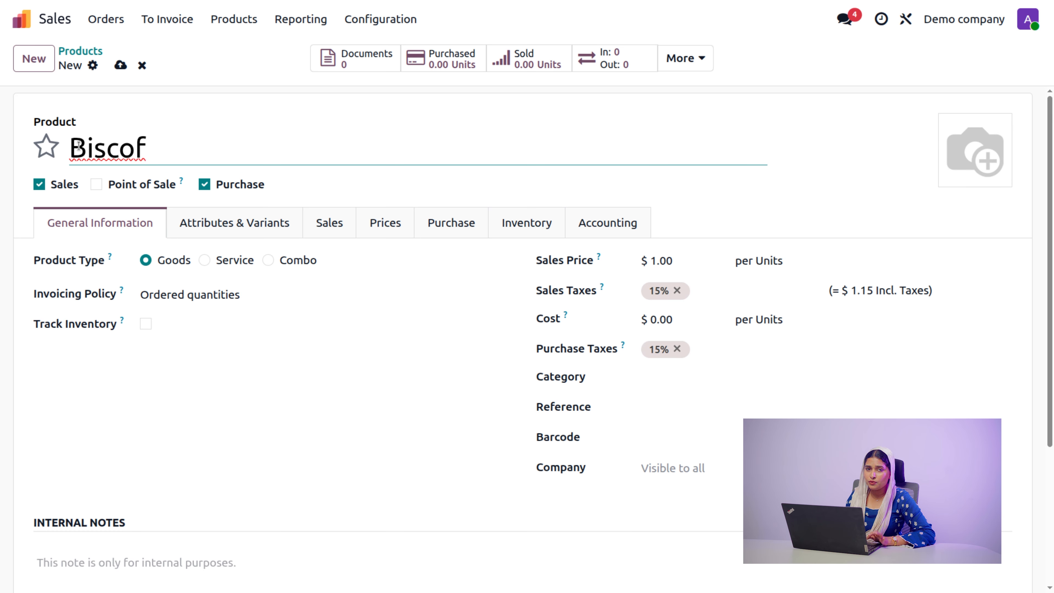
{"action": "left_click", "coordinate": [46, 147]}
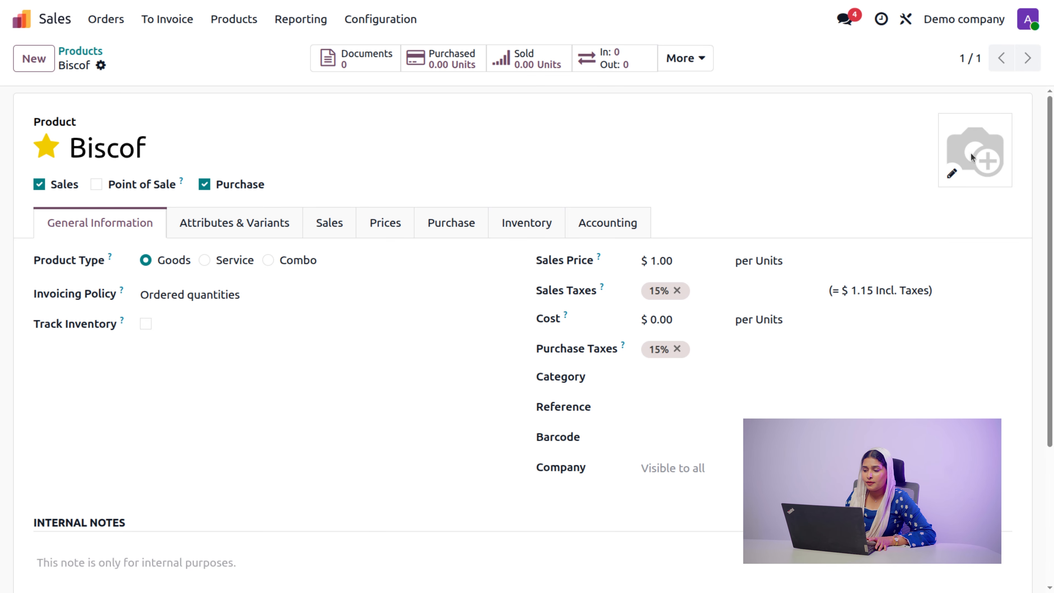
- Add the Lotus Biscoff package picture from the Downloads folder as the product image
{"action": "left_click", "coordinate": [951, 173]}
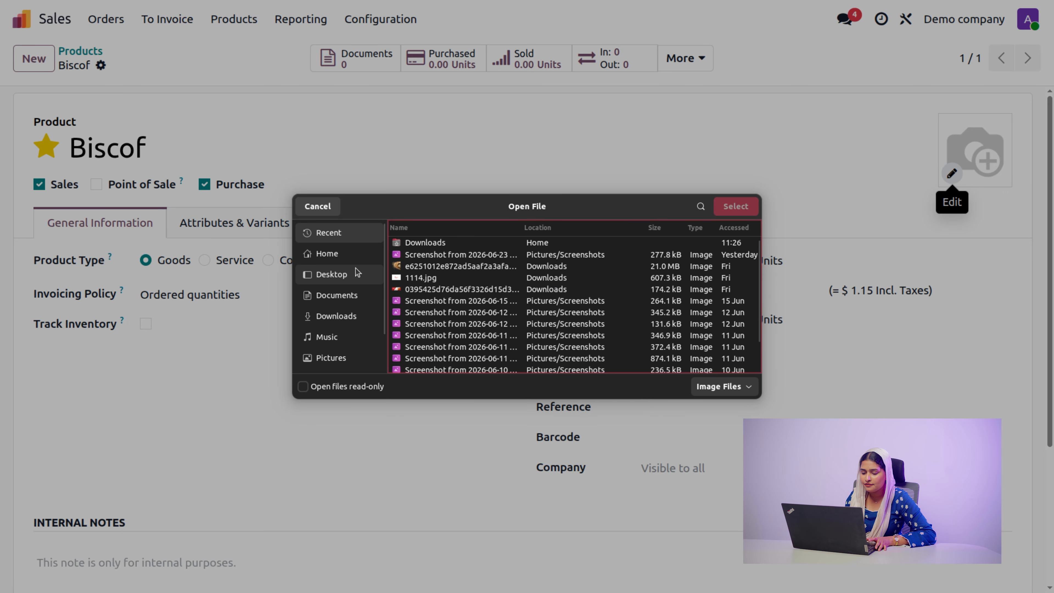
{"action": "left_click", "coordinate": [349, 312]}
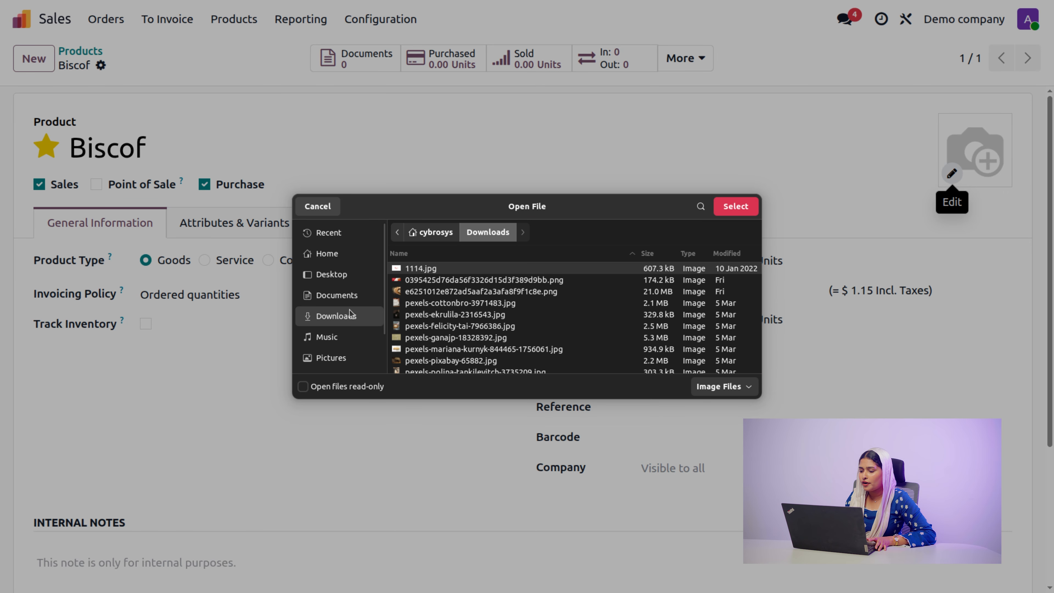
{"action": "left_click", "coordinate": [747, 206]}
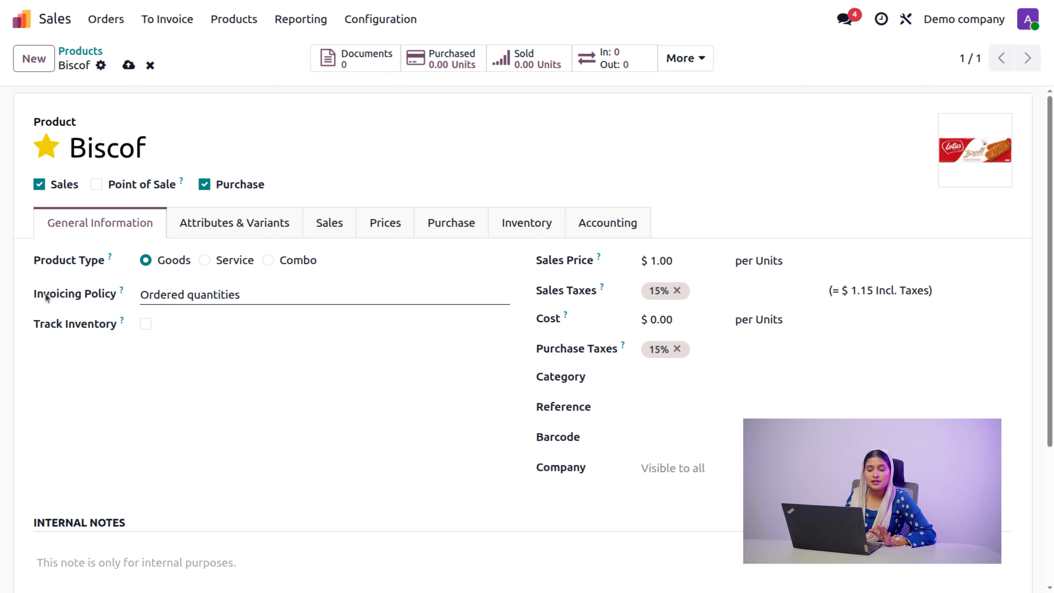
- Check the invoicing policy choices, keep Ordered quantities, and enable inventory tracking by quantity for the product
{"action": "left_click", "coordinate": [264, 296]}
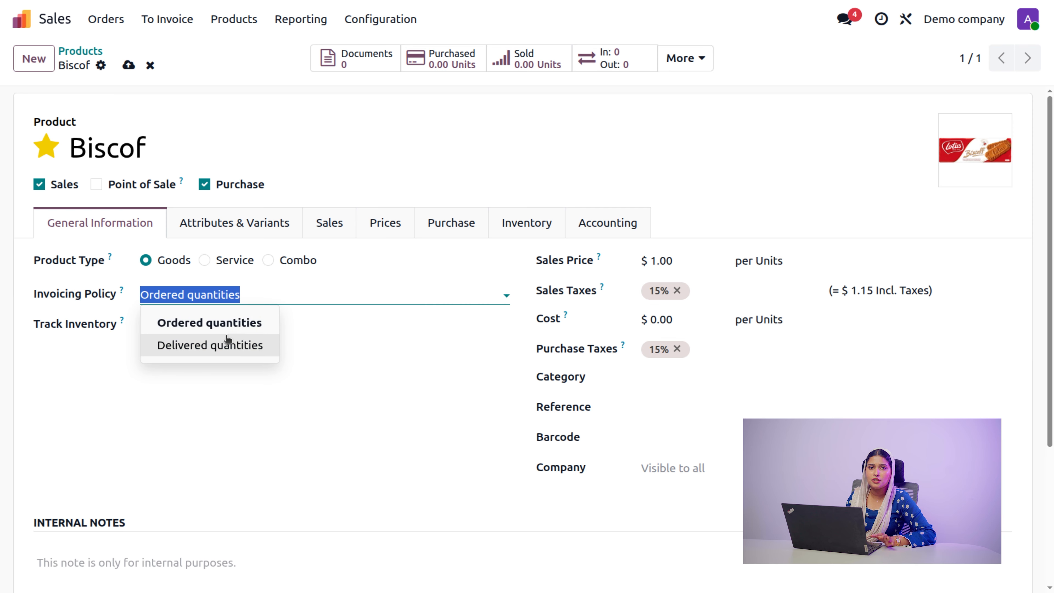
{"action": "left_click", "coordinate": [292, 297]}
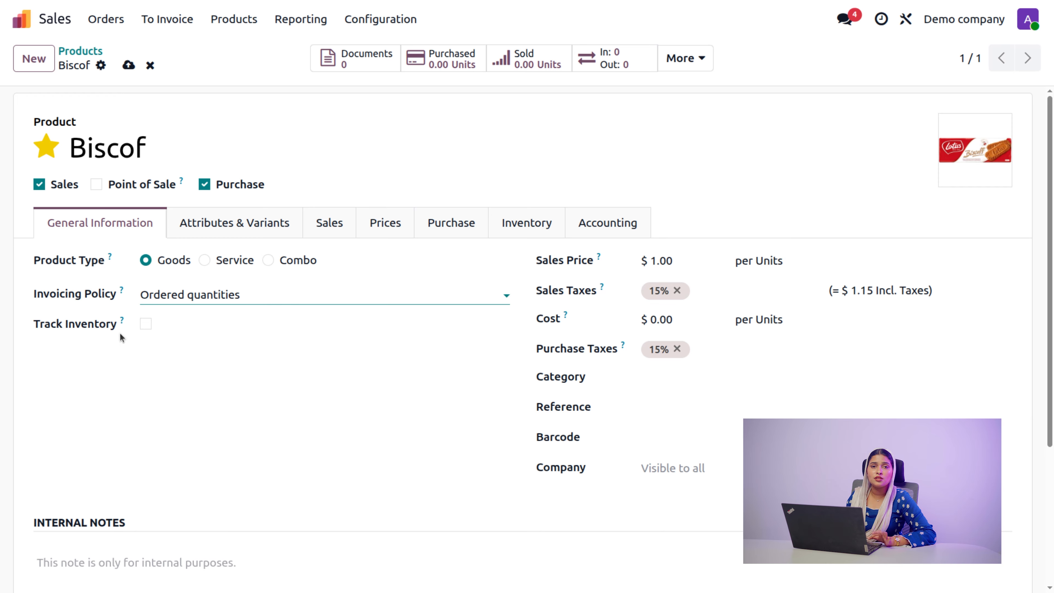
{"action": "left_click", "coordinate": [146, 325]}
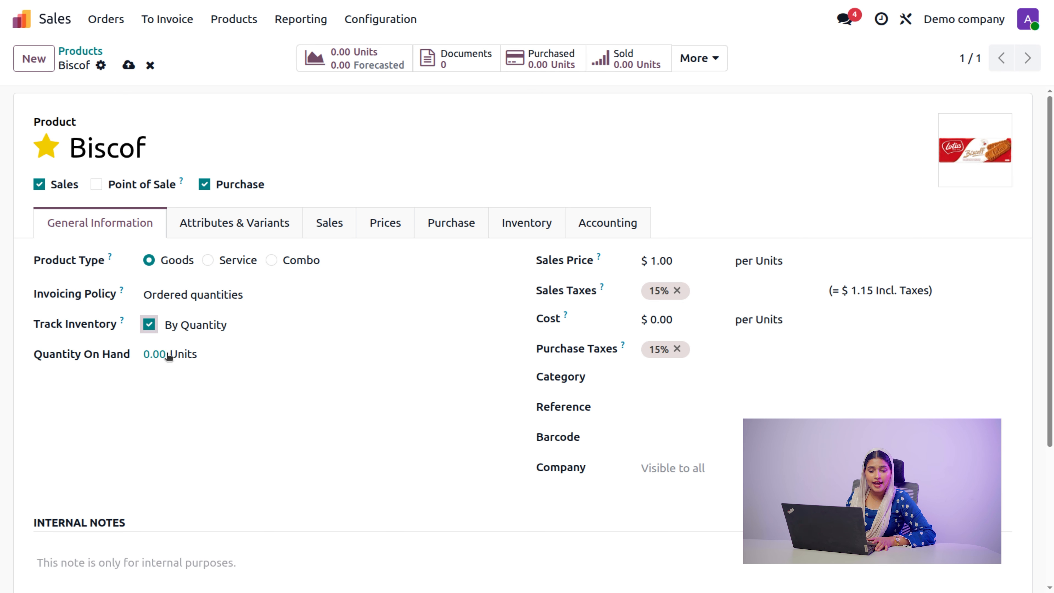
- Record a stock quantity of 50 units of Biscof at WH/Stock and return to the product form
{"action": "left_click", "coordinate": [150, 353]}
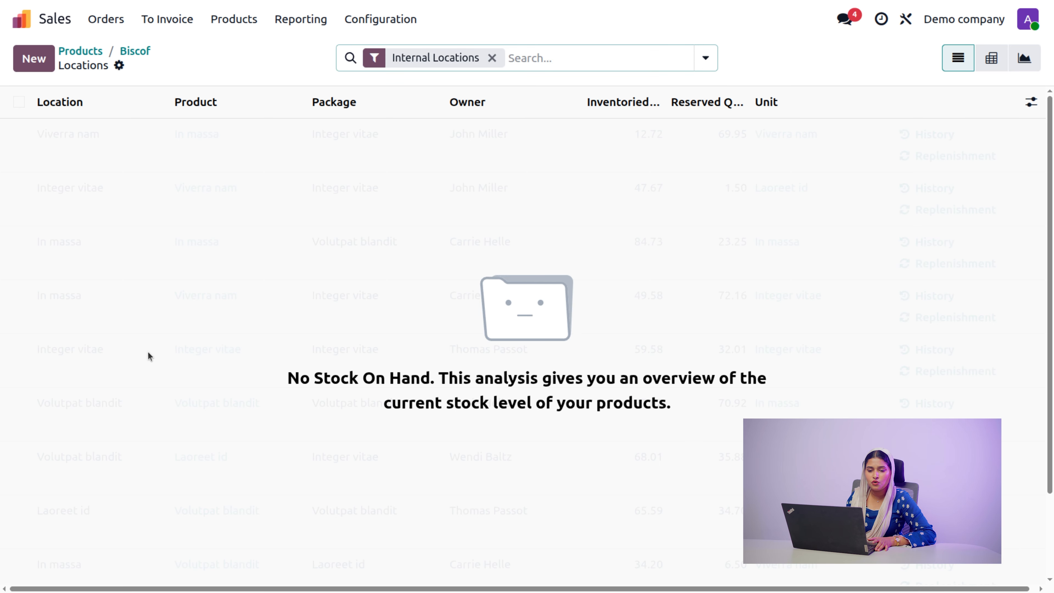
{"action": "left_click", "coordinate": [33, 58]}
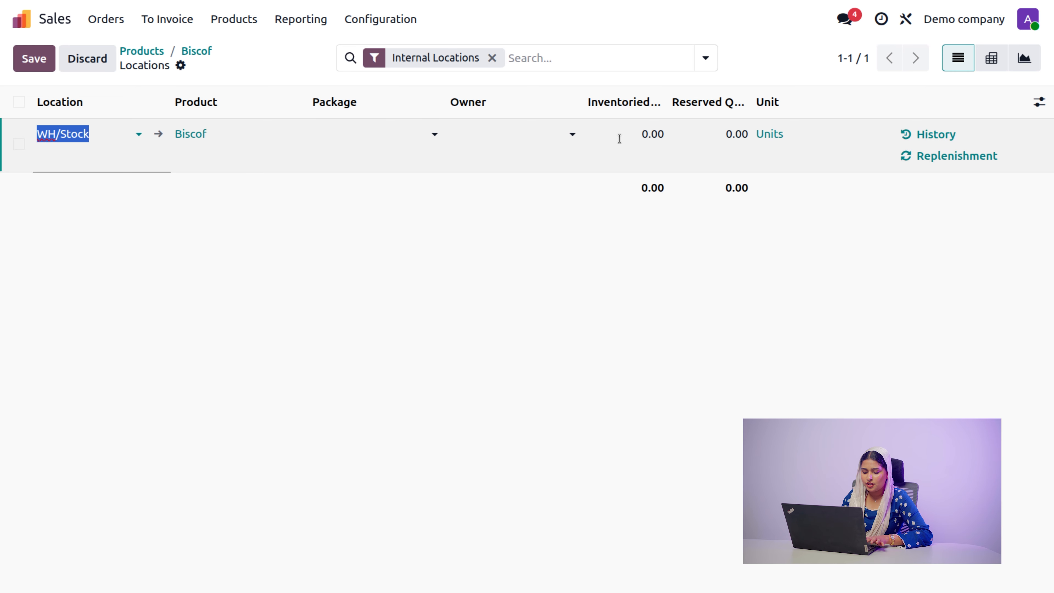
{"action": "left_click", "coordinate": [646, 125]}
{"action": "key", "text": "BackSpace"}
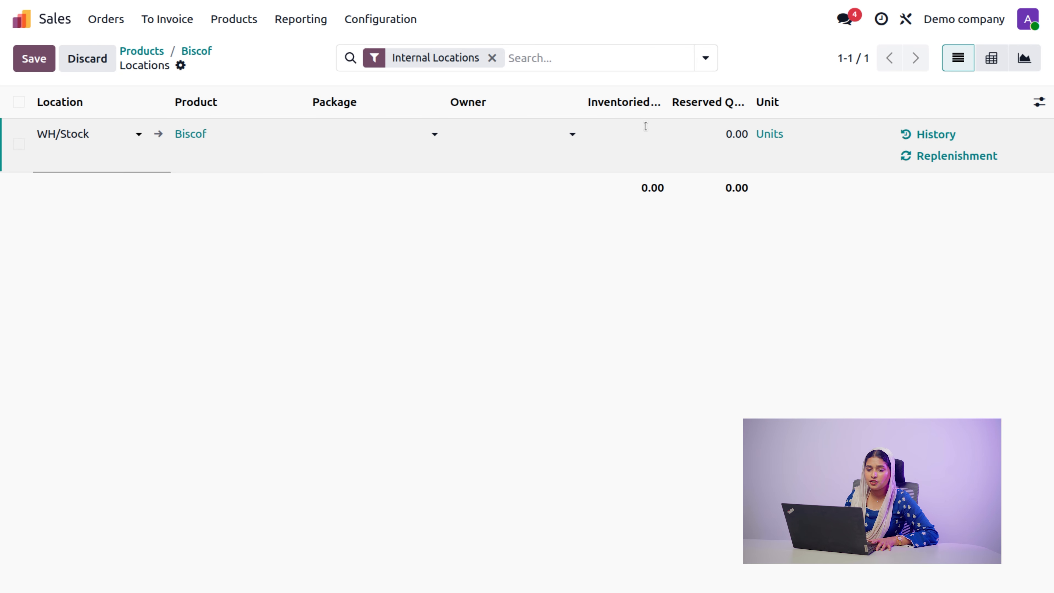
{"action": "type", "text": "50"}
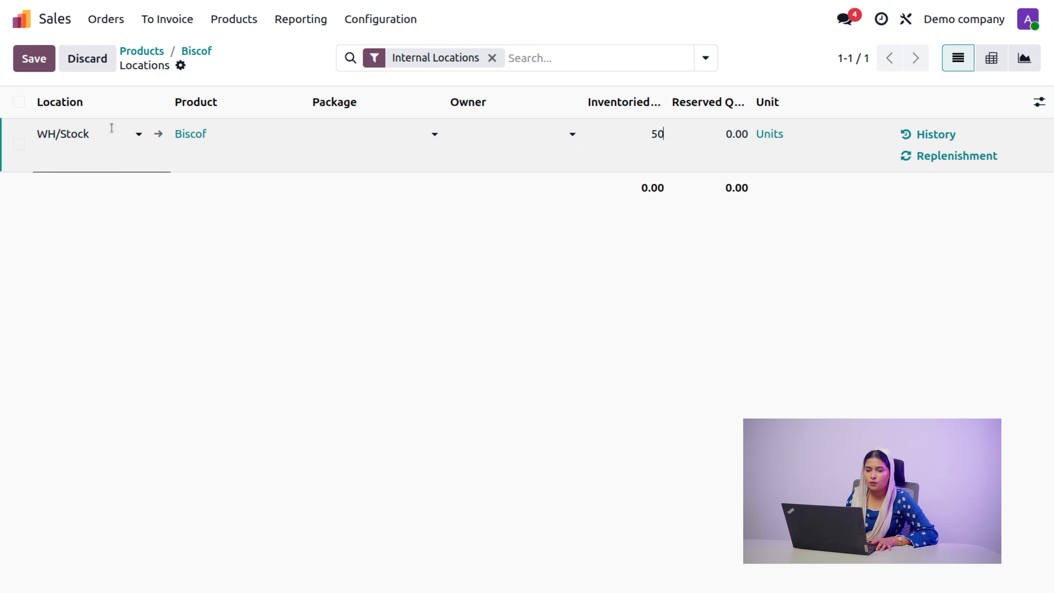
{"action": "left_click", "coordinate": [36, 65]}
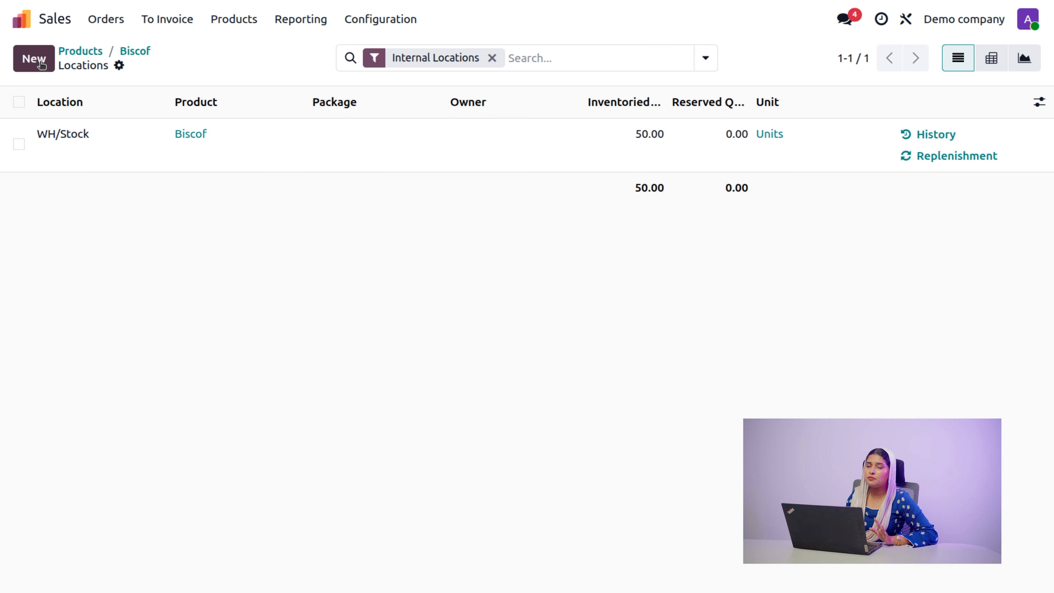
{"action": "left_click", "coordinate": [136, 52]}
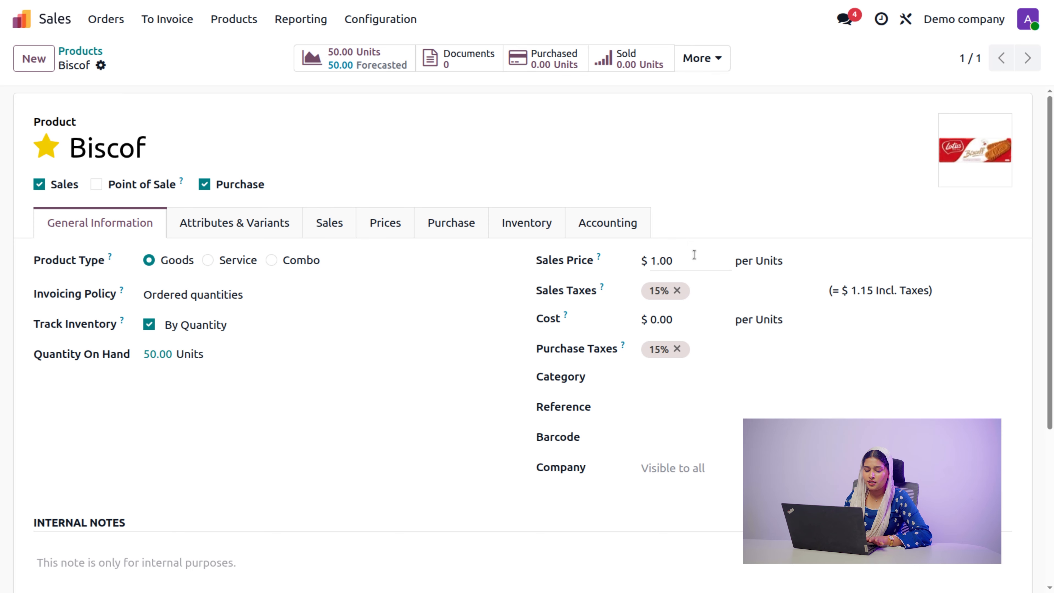
- Set the product's sales price to $5.00 per unit
{"action": "left_click", "coordinate": [686, 263]}
{"action": "key", "text": "BackSpace"}
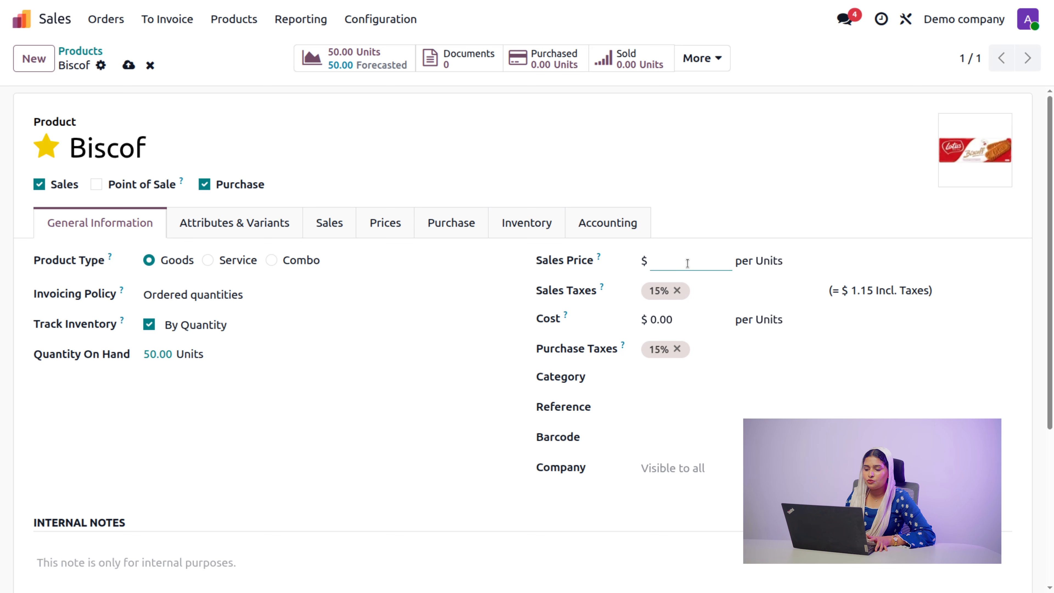
{"action": "type", "text": "5"}
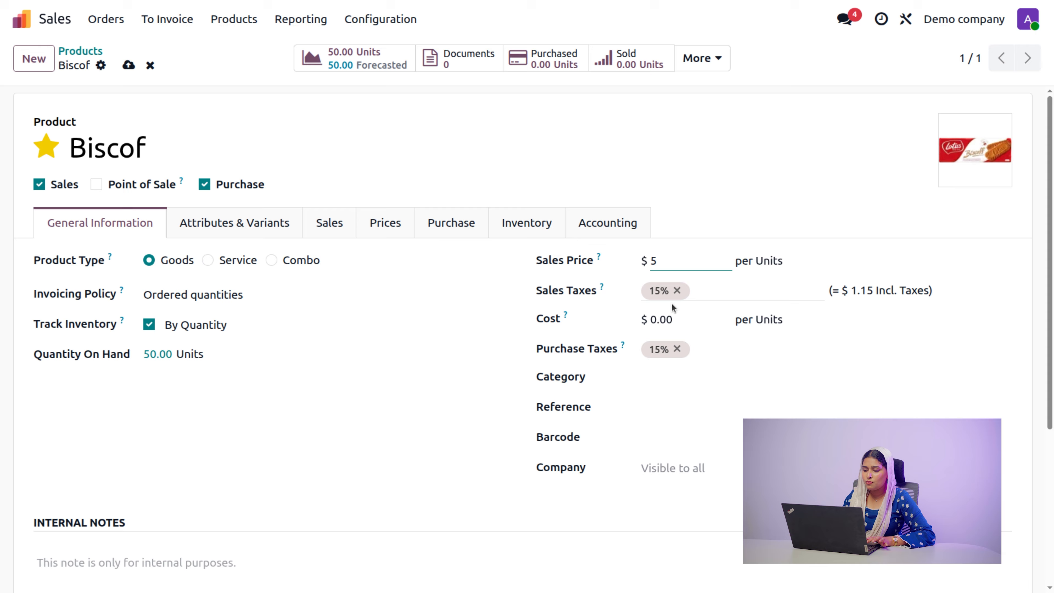
- Set the product's cost to $3.00 per unit and assign it to the Goods category
{"action": "left_click", "coordinate": [693, 326]}
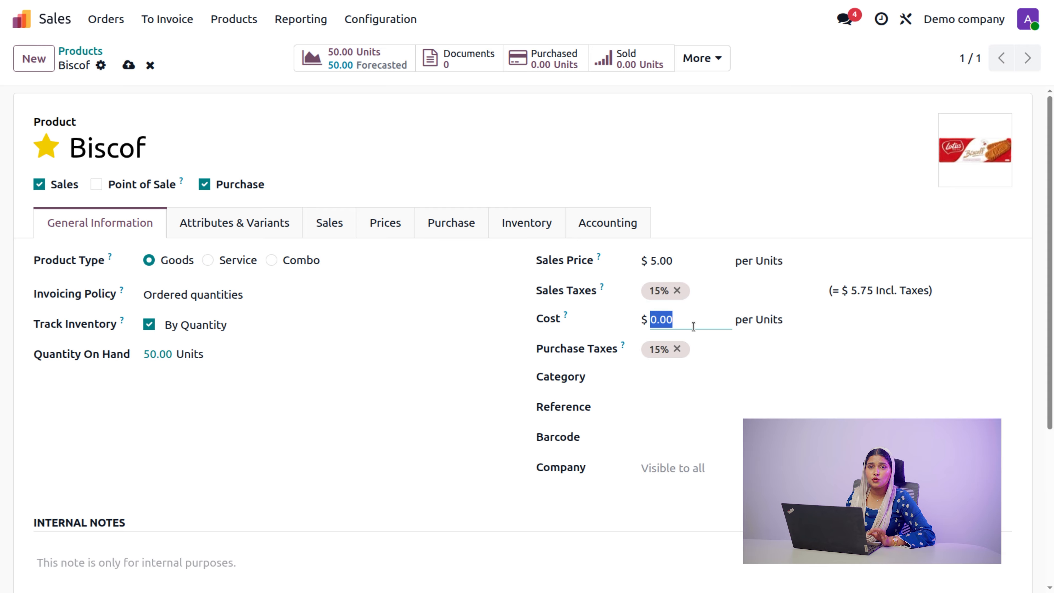
{"action": "key", "text": "BackSpace"}
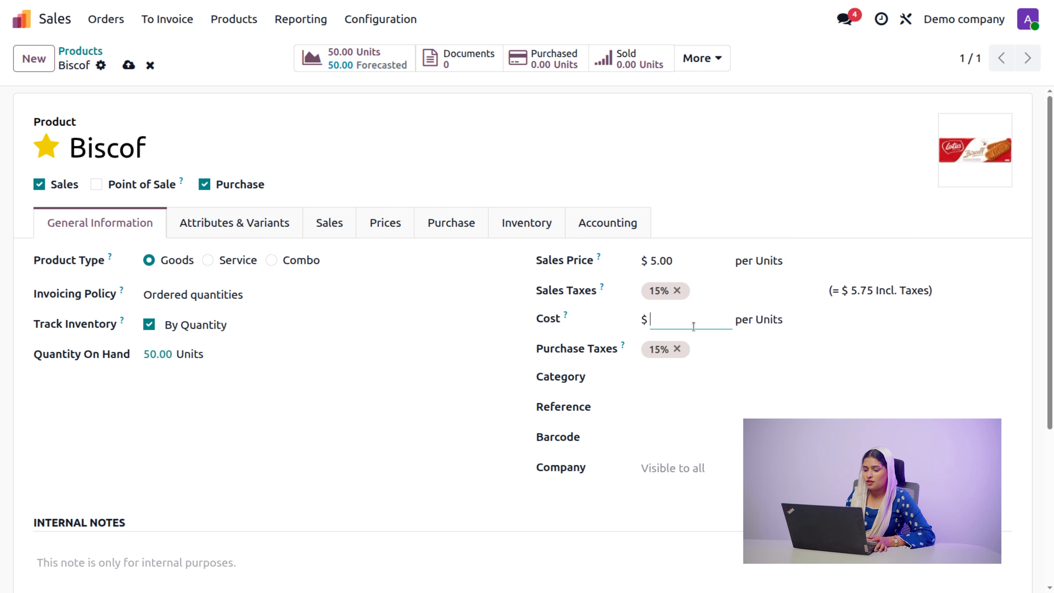
{"action": "type", "text": "3"}
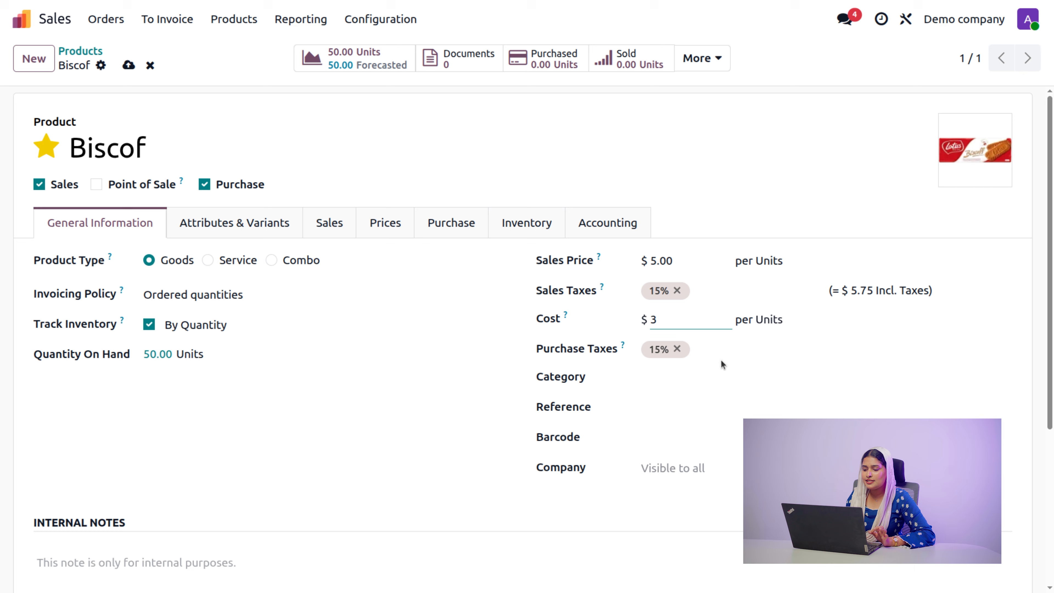
{"action": "left_click", "coordinate": [730, 357]}
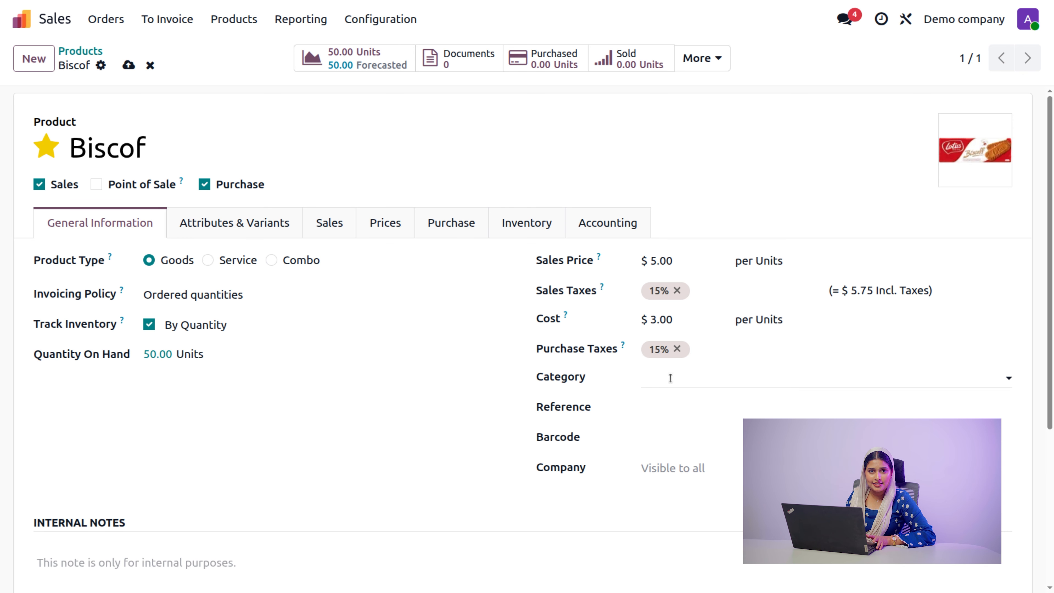
{"action": "left_click", "coordinate": [676, 381]}
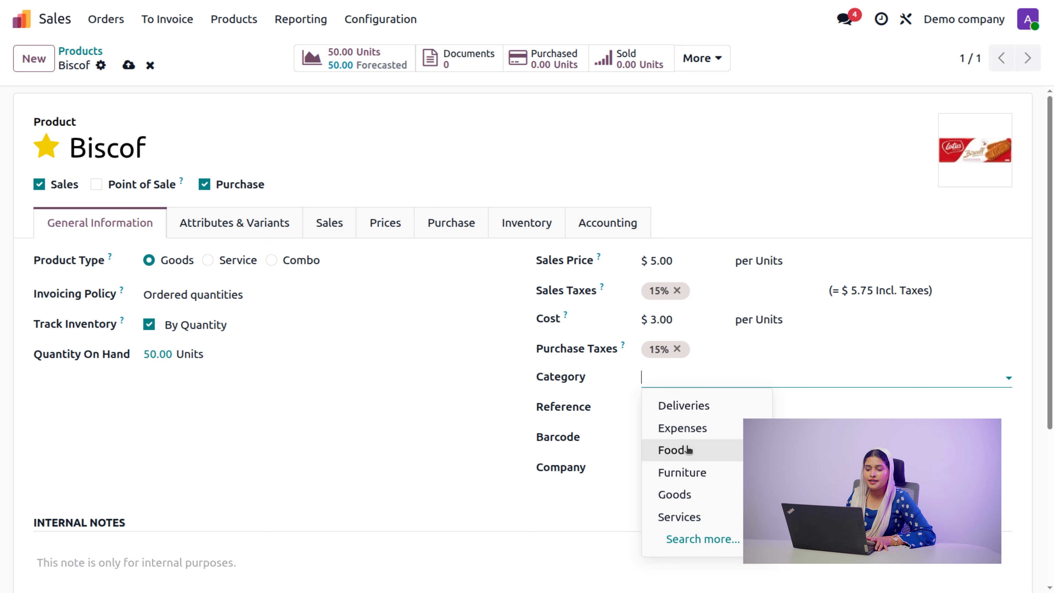
{"action": "left_click", "coordinate": [682, 495]}
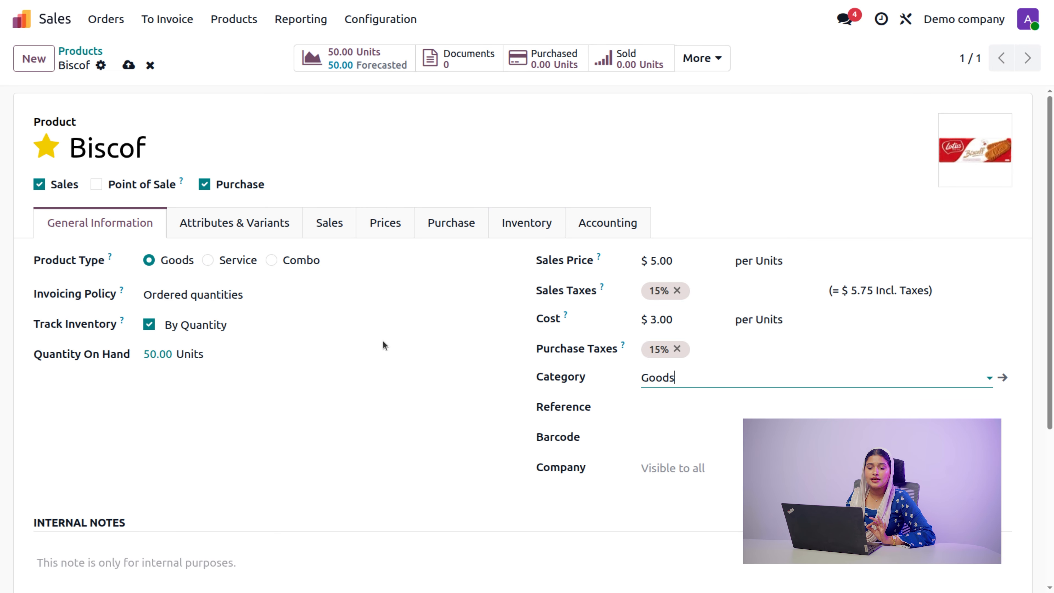
- Make the product available in Point of Sale and review its variant and point-of-sale settings
{"action": "left_click", "coordinate": [271, 225]}
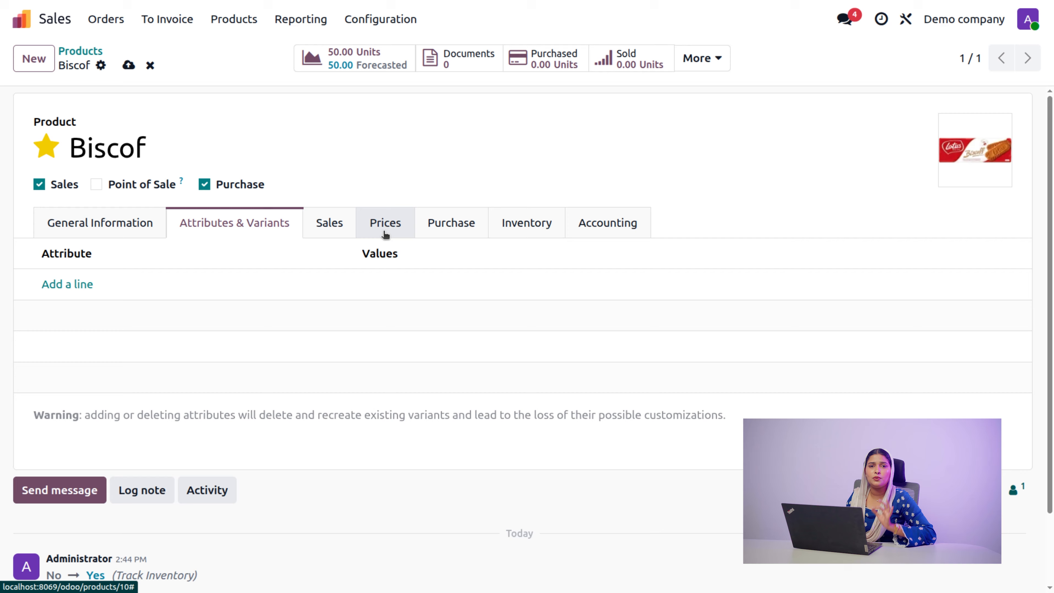
{"action": "left_click", "coordinate": [101, 230]}
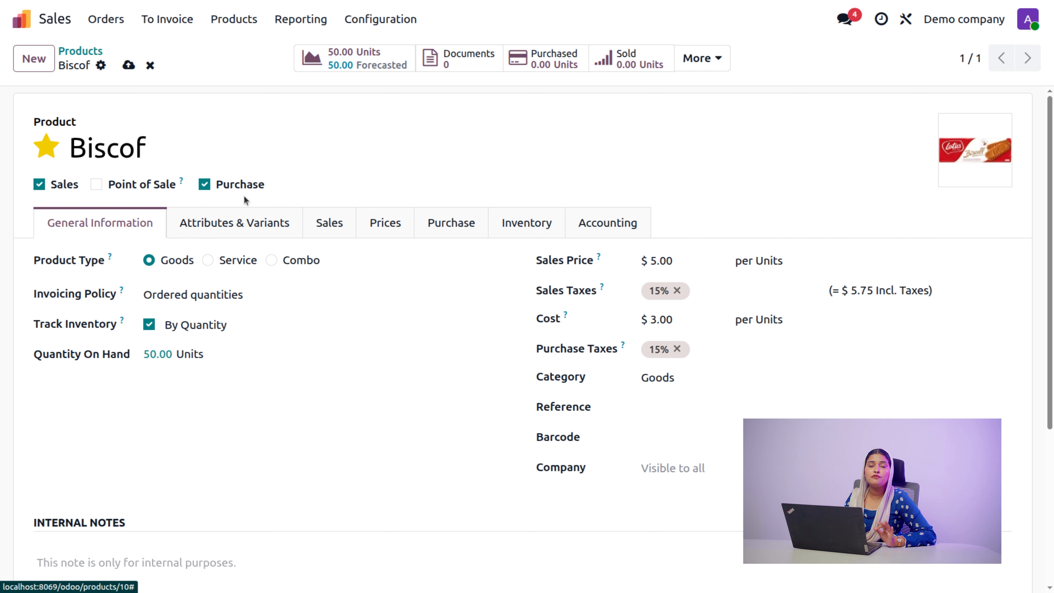
{"action": "left_click", "coordinate": [96, 185]}
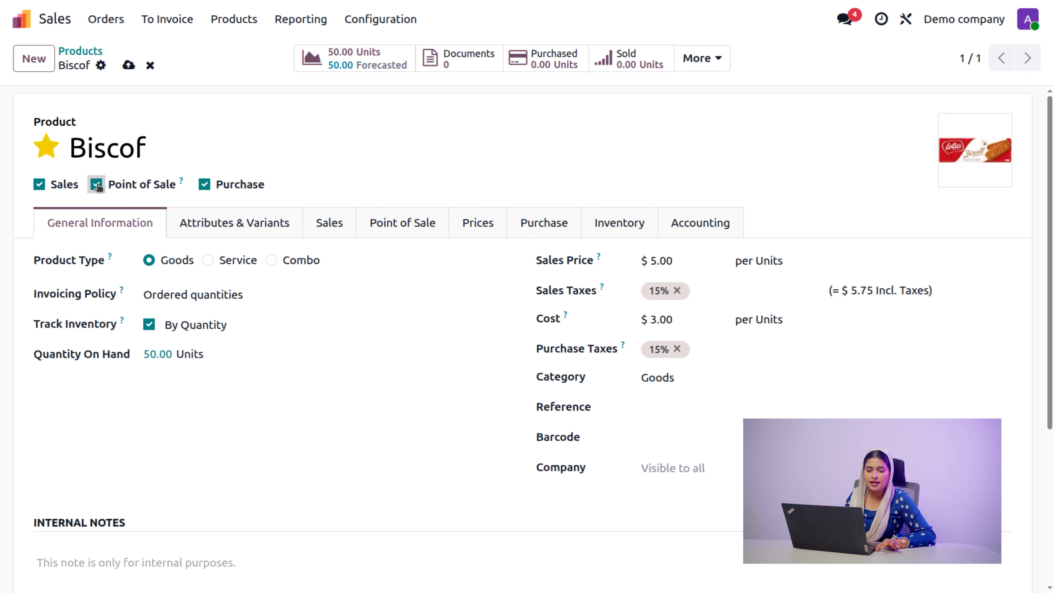
{"action": "left_click", "coordinate": [409, 224]}
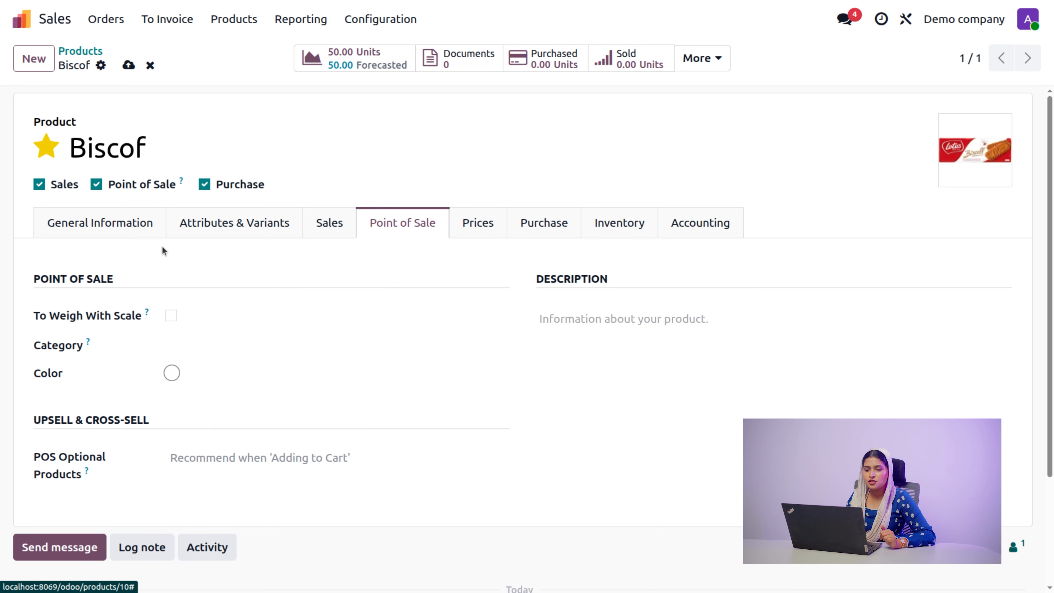
{"action": "left_click", "coordinate": [141, 234]}
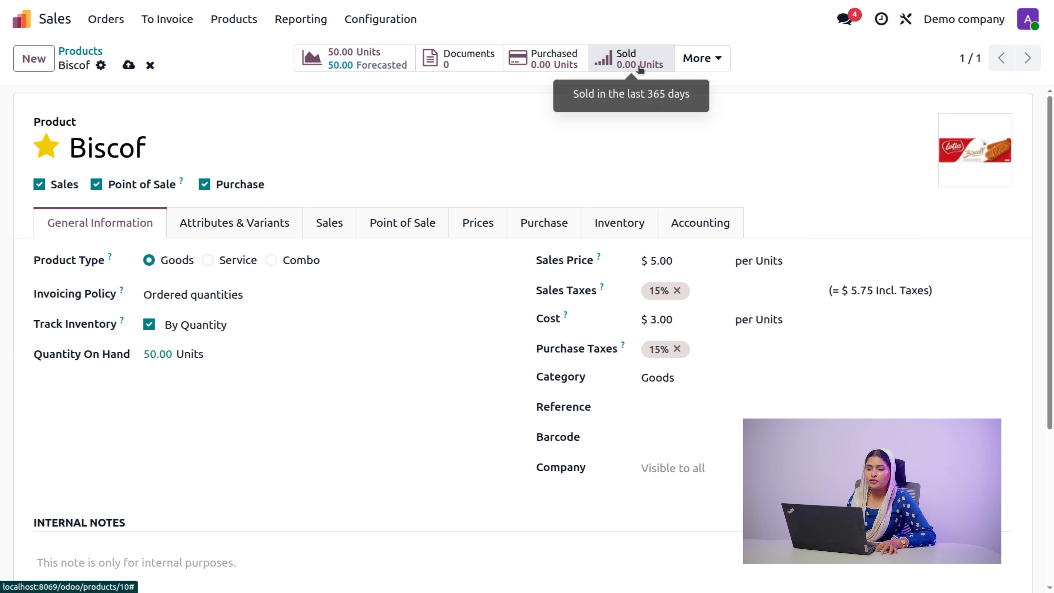
{"action": "left_click", "coordinate": [709, 62]}
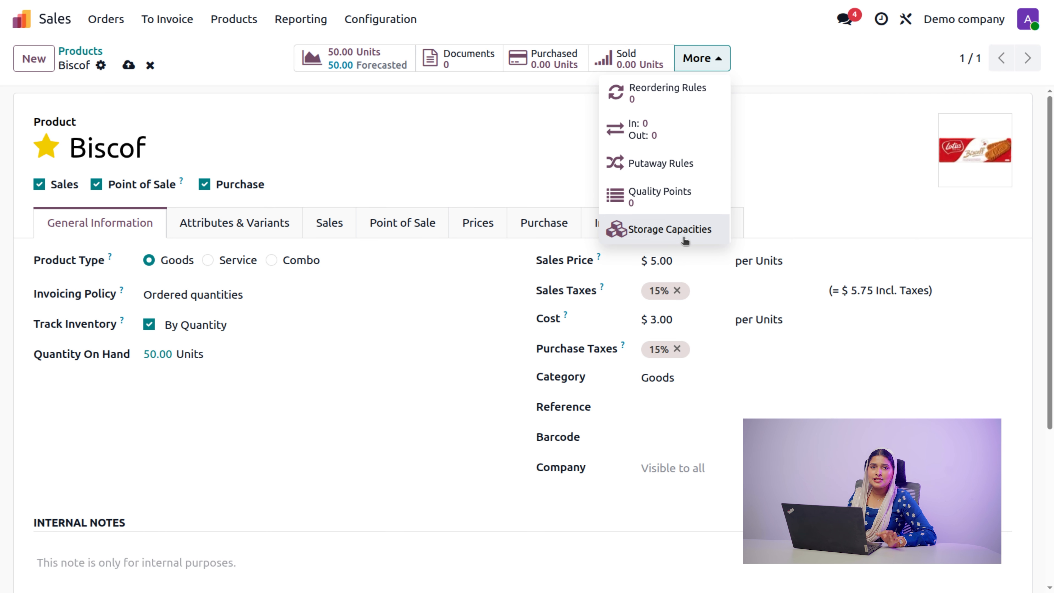
{"action": "left_click", "coordinate": [781, 157]}
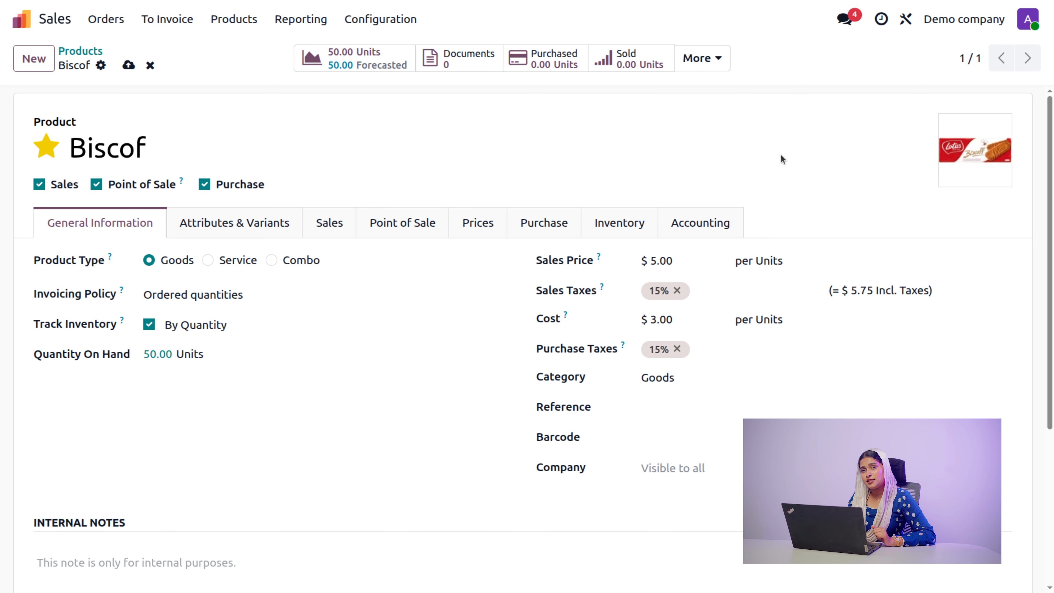